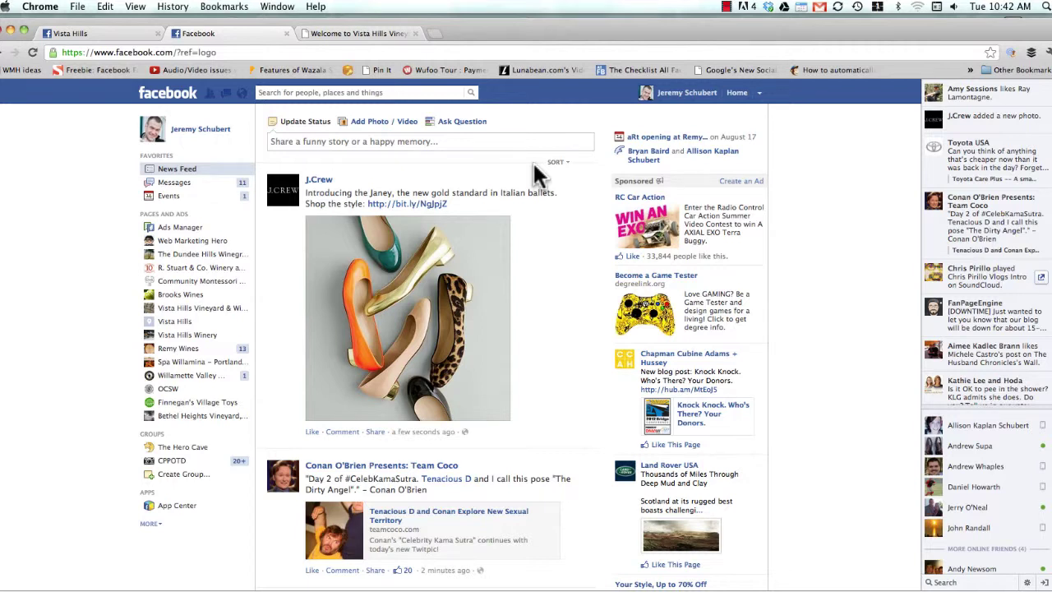
- Search 'r stuart winery' and open the R.Stuart Wine Company place in McMinnville, Oregon
{"action": "left_click", "coordinate": [382, 92]}
{"action": "type", "text": "r sta"}
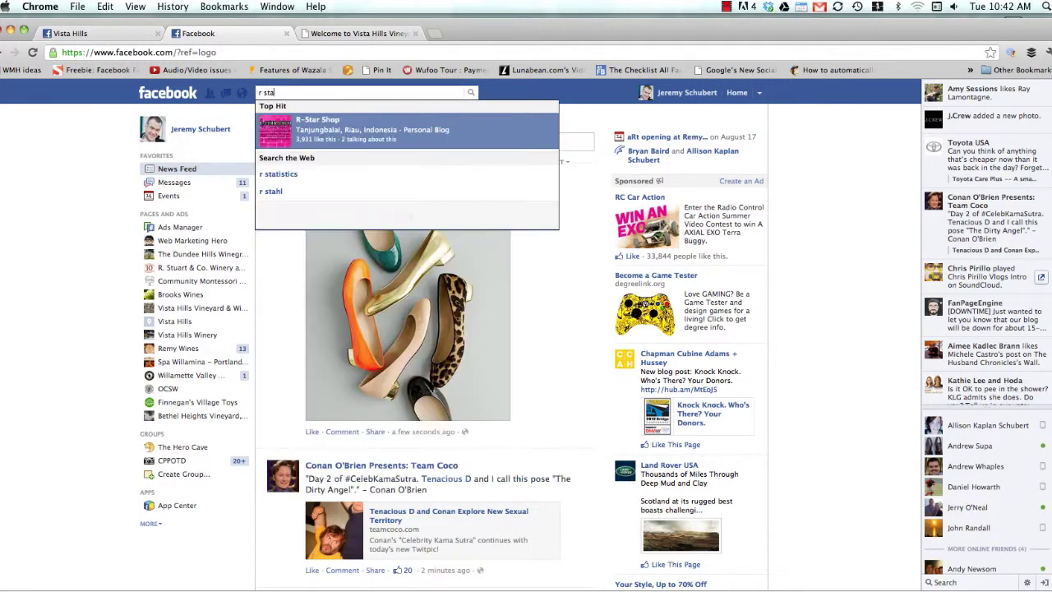
{"action": "key", "text": "BackSpace"}
{"action": "type", "text": "uart wine"}
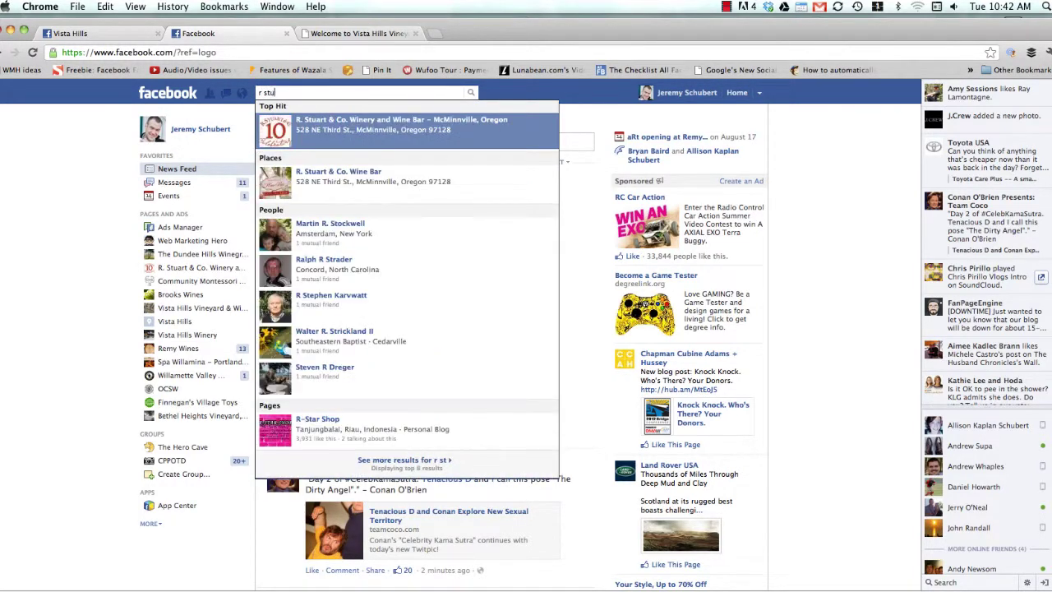
{"action": "type", "text": "ry"}
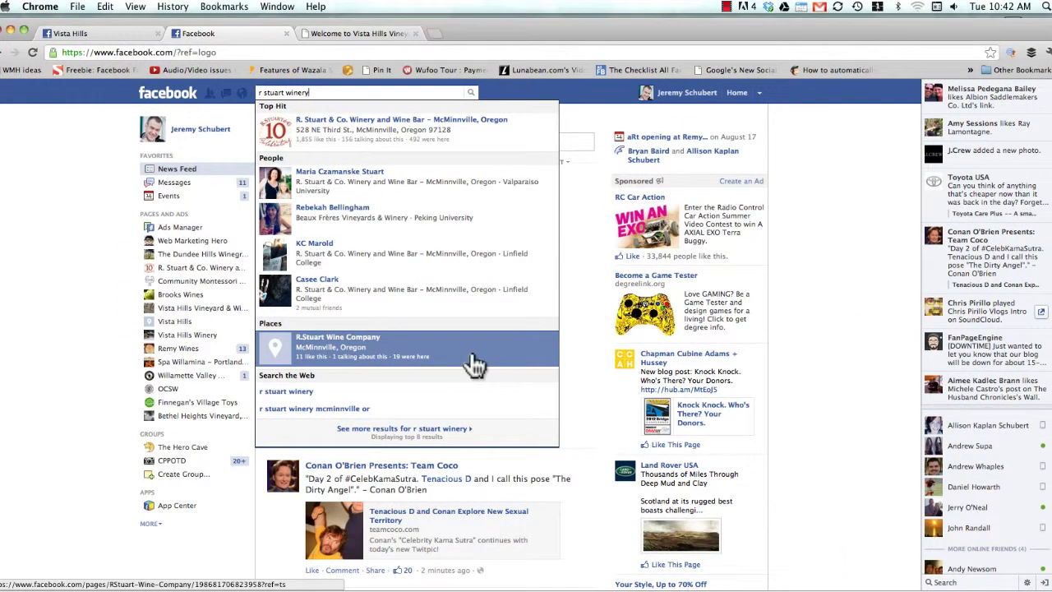
{"action": "left_click", "coordinate": [542, 350]}
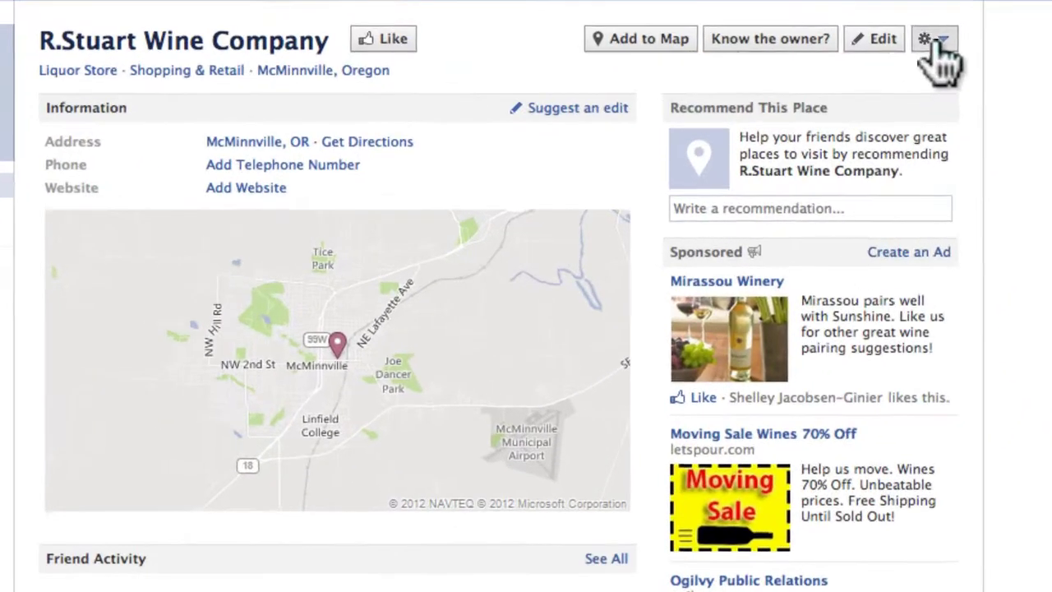
- Claim R.Stuart Wine Company as its official representative, confirming business details as R. Stuart and Co
{"action": "left_click", "coordinate": [745, 125]}
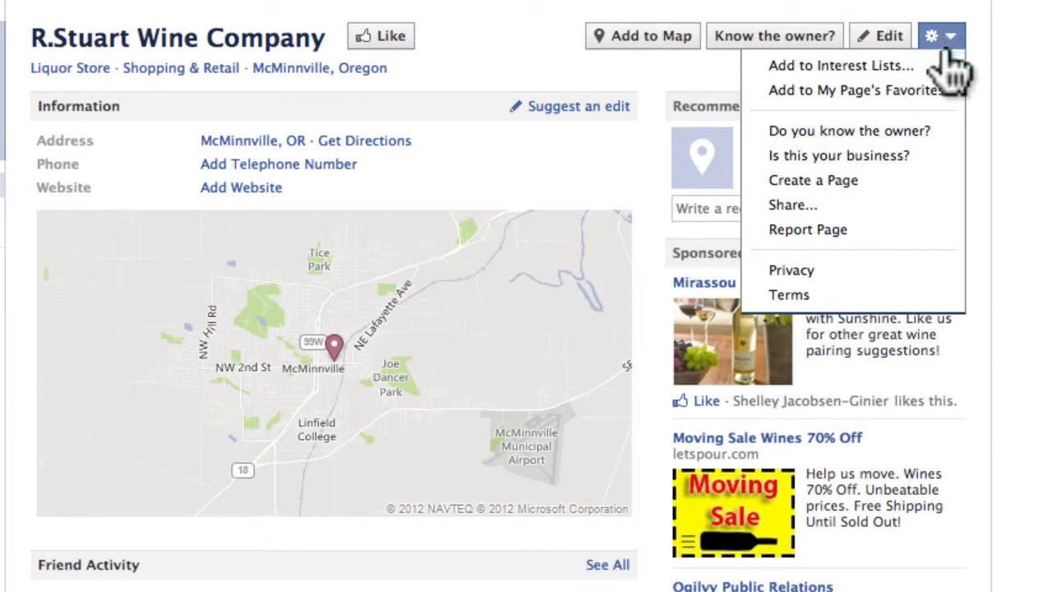
{"action": "left_click", "coordinate": [937, 162]}
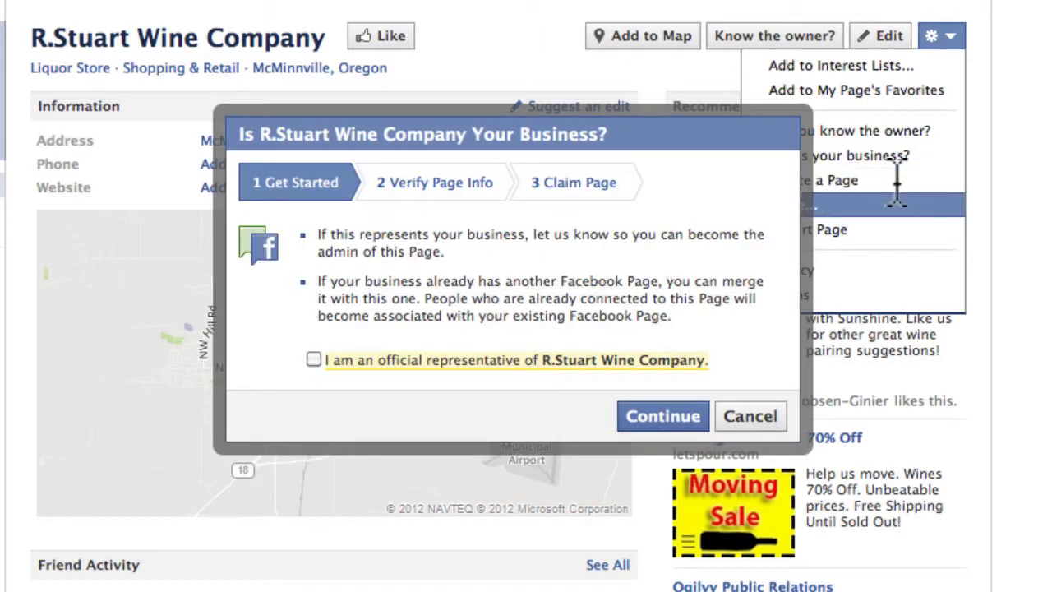
{"action": "left_click", "coordinate": [318, 360]}
{"action": "left_click", "coordinate": [662, 422]}
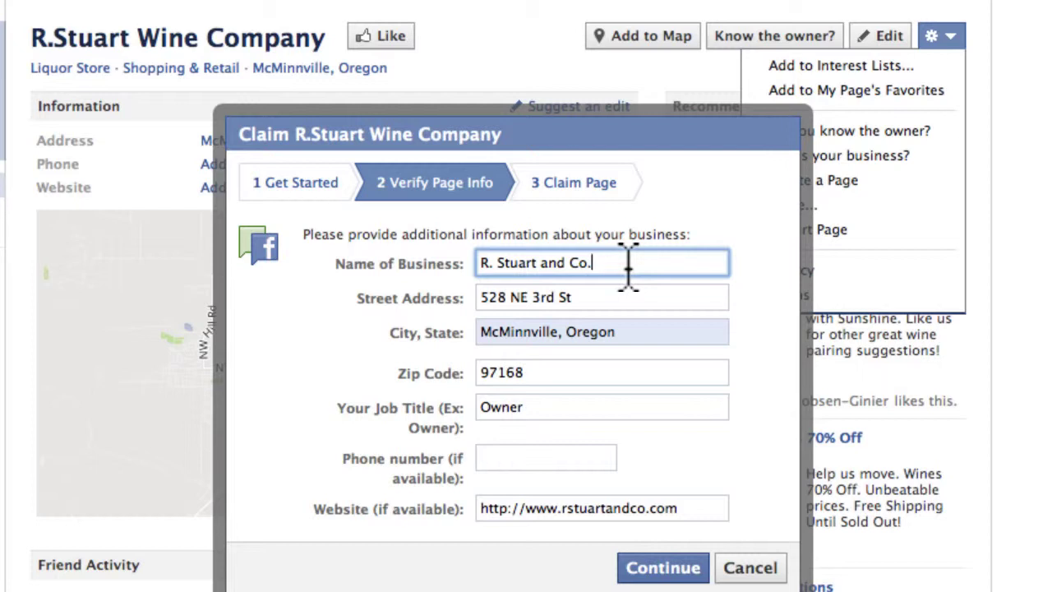
{"action": "left_click", "coordinate": [645, 573]}
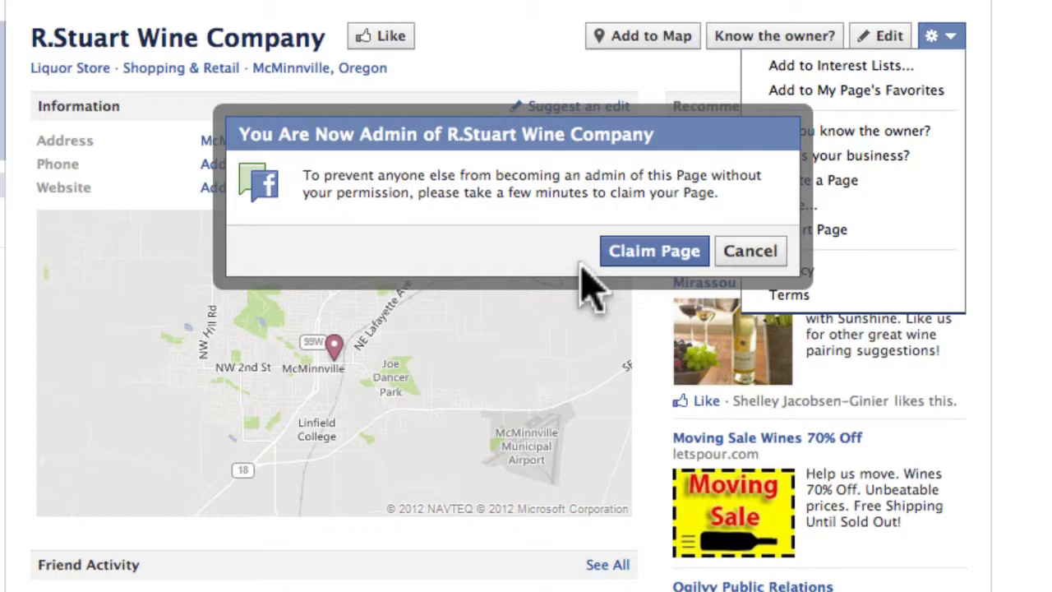
- Advance to the Claim Page step and choose Email verification, browsing the email list without selecting
{"action": "left_click", "coordinate": [670, 263]}
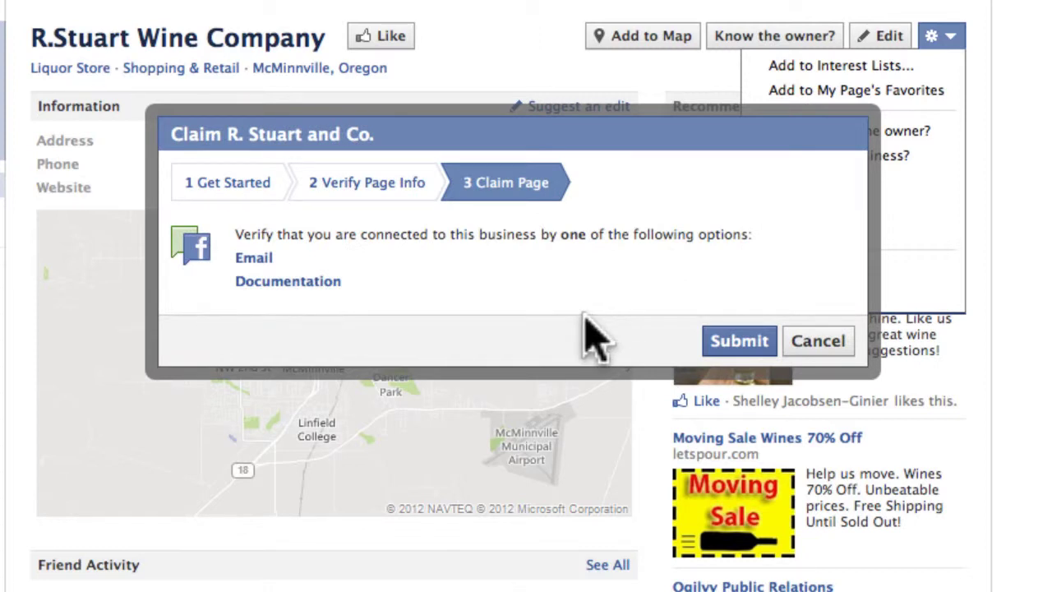
{"action": "left_click", "coordinate": [261, 258]}
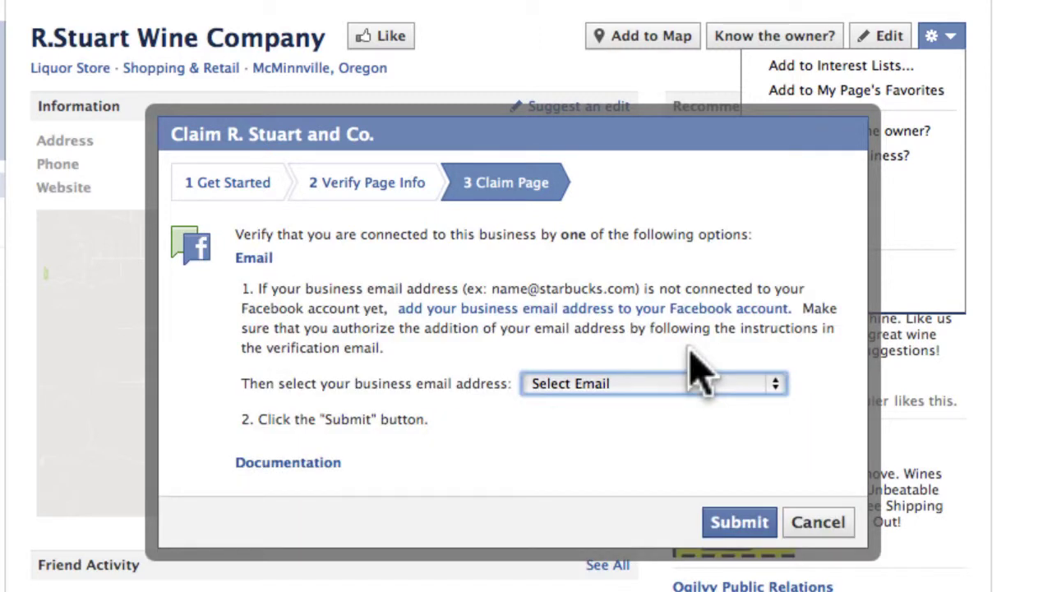
{"action": "left_click", "coordinate": [657, 383]}
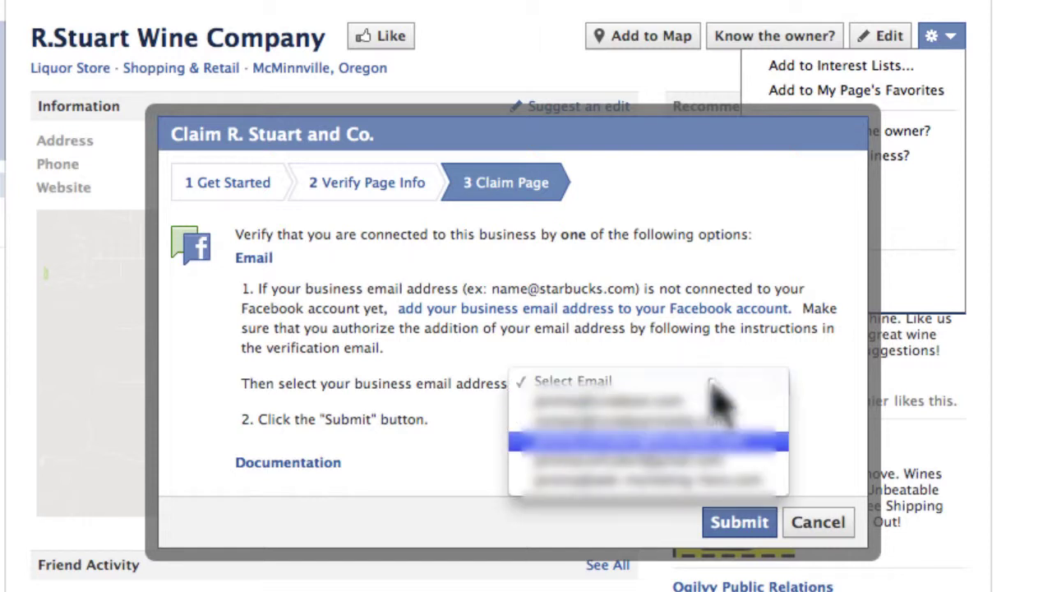
{"action": "key", "text": "Escape"}
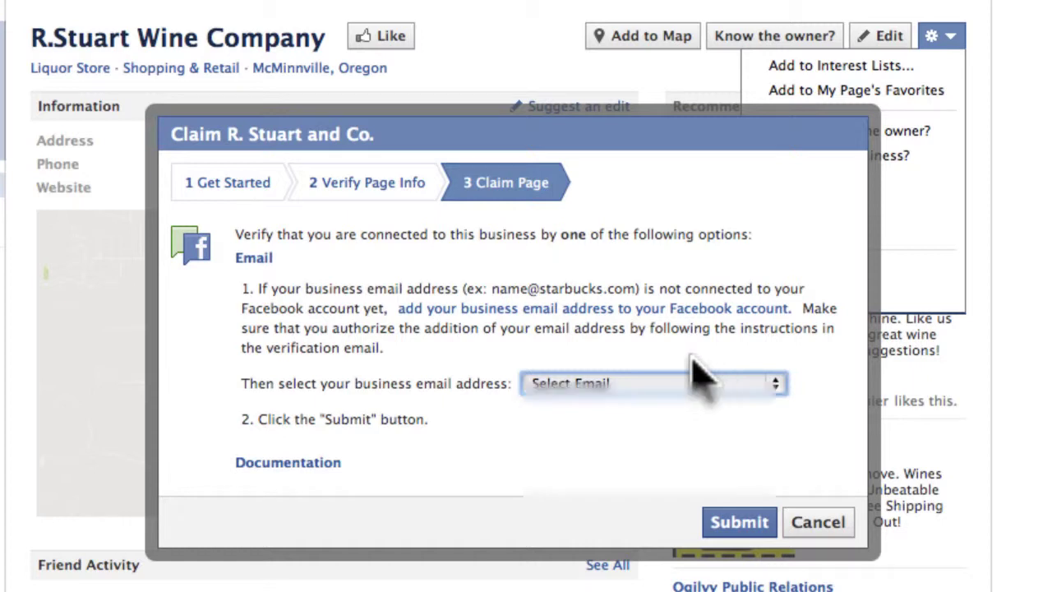
{"action": "left_click", "coordinate": [634, 378]}
{"action": "key", "text": "Escape"}
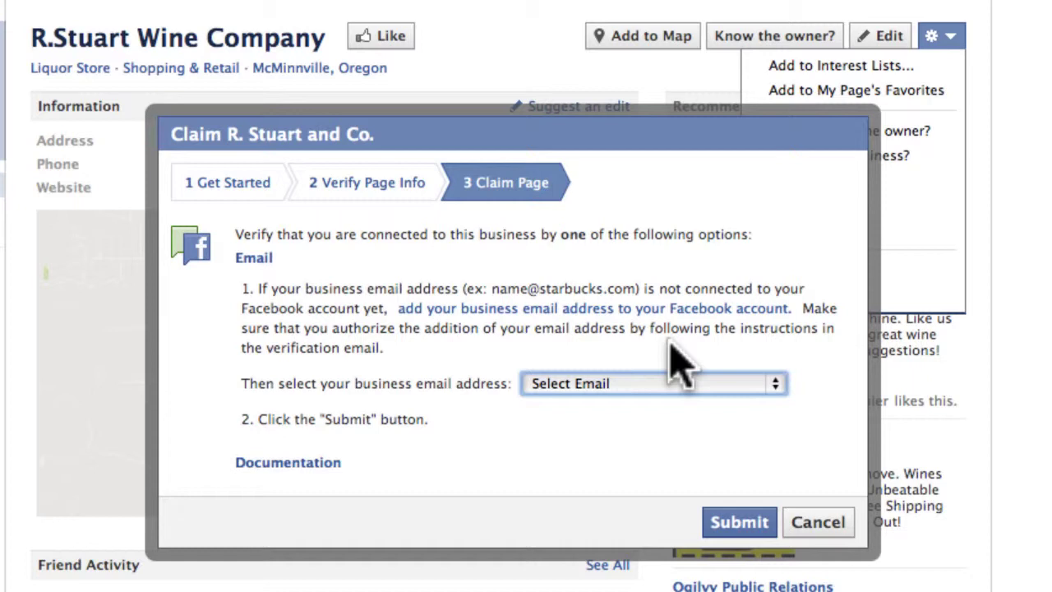
{"action": "left_click", "coordinate": [429, 345]}
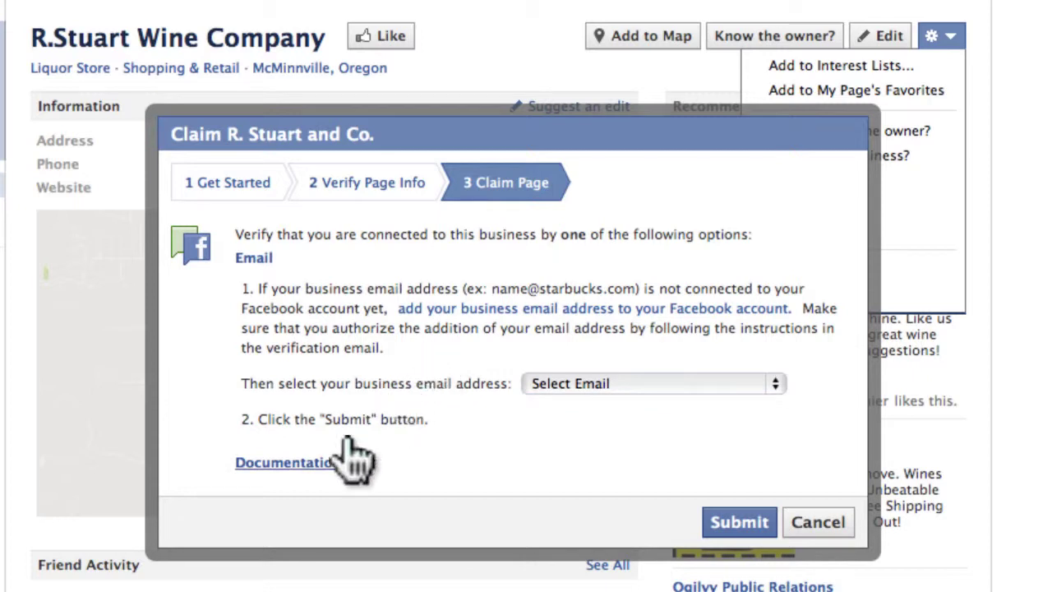
- Review the Documentation upload requirements, switch back to Email, then cancel the claim dialog
{"action": "left_click", "coordinate": [329, 463]}
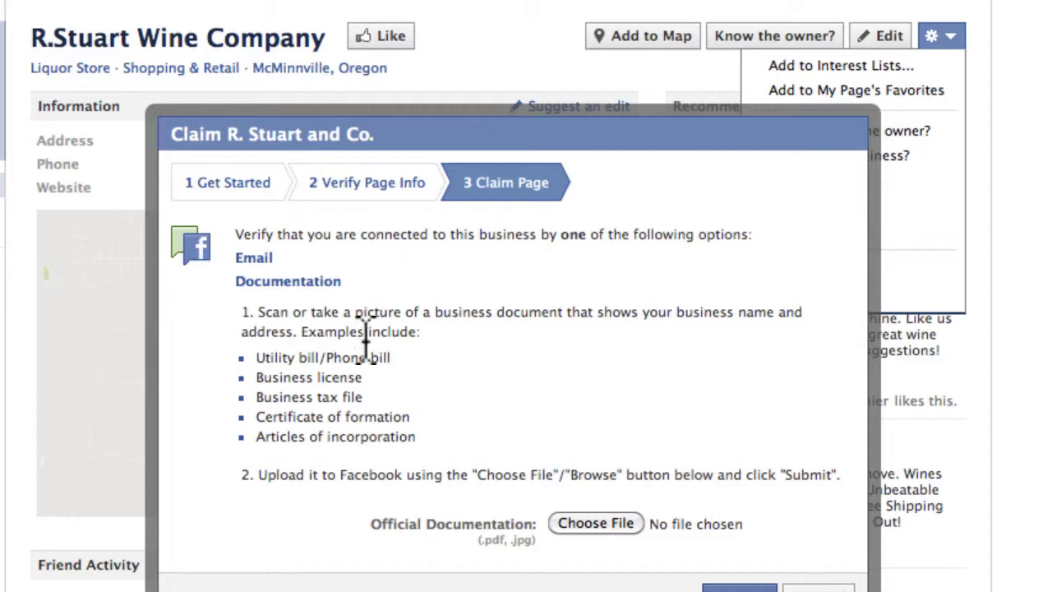
{"action": "left_click_drag", "start_coordinate": [415, 448], "coordinate": [272, 386]}
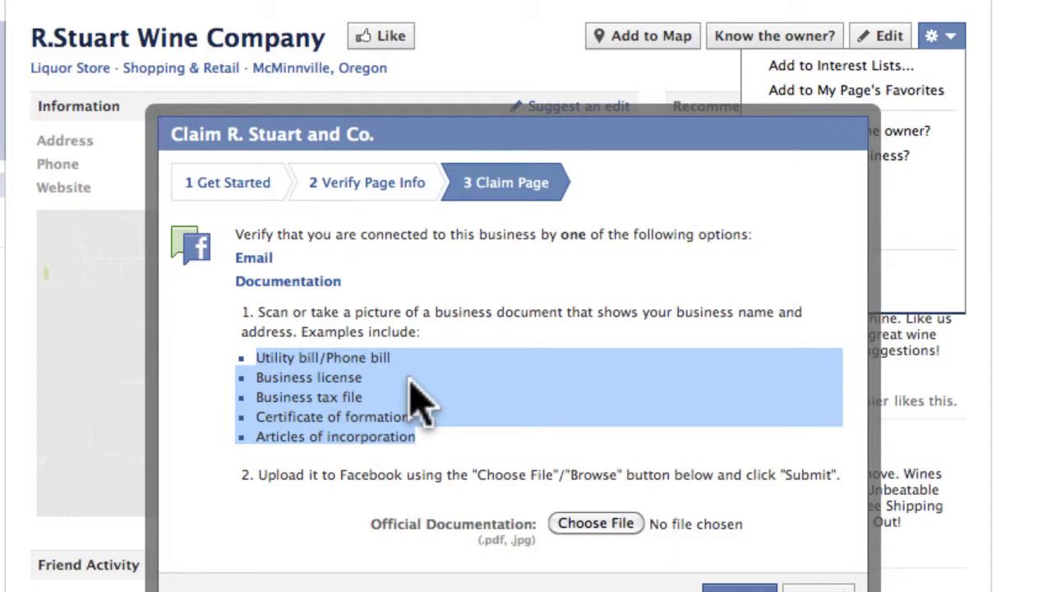
{"action": "left_click", "coordinate": [255, 258]}
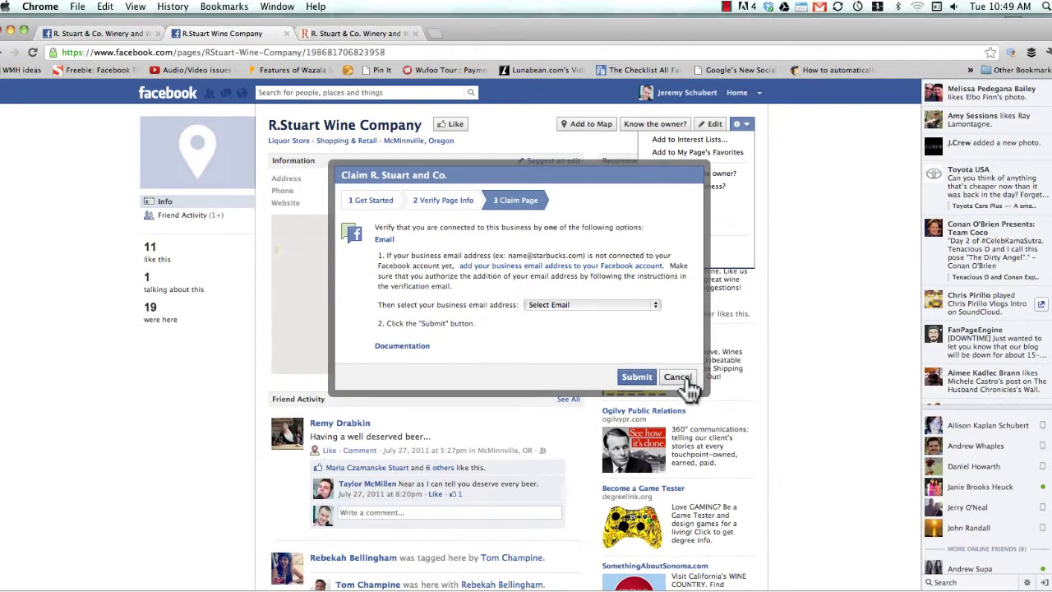
{"action": "left_click", "coordinate": [835, 526]}
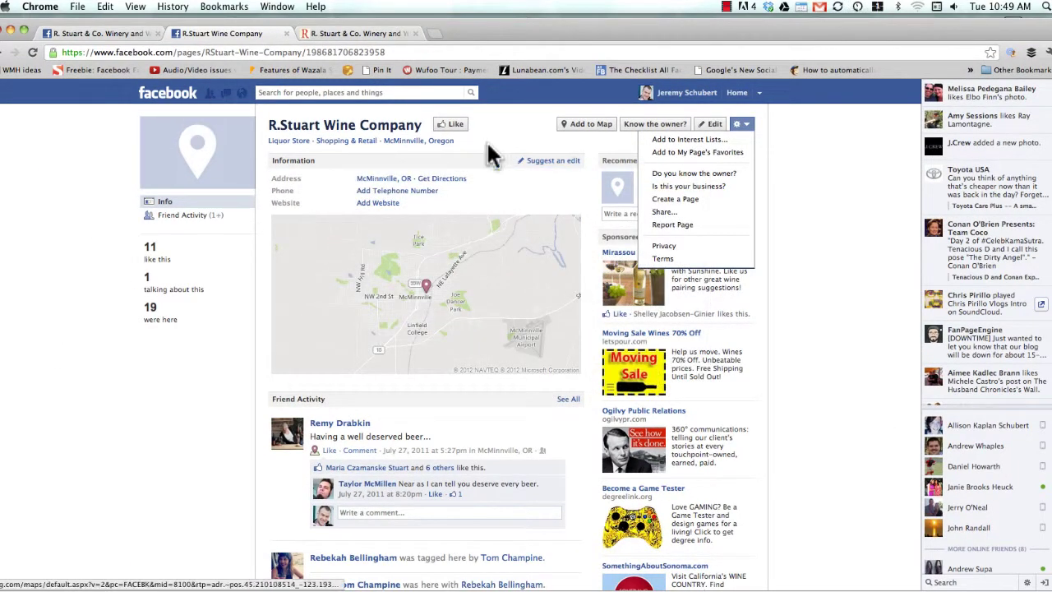
- Reload the duplicate R. Stuart and Co. page to show its Admin Panel and editing options
{"action": "left_click", "coordinate": [31, 53]}
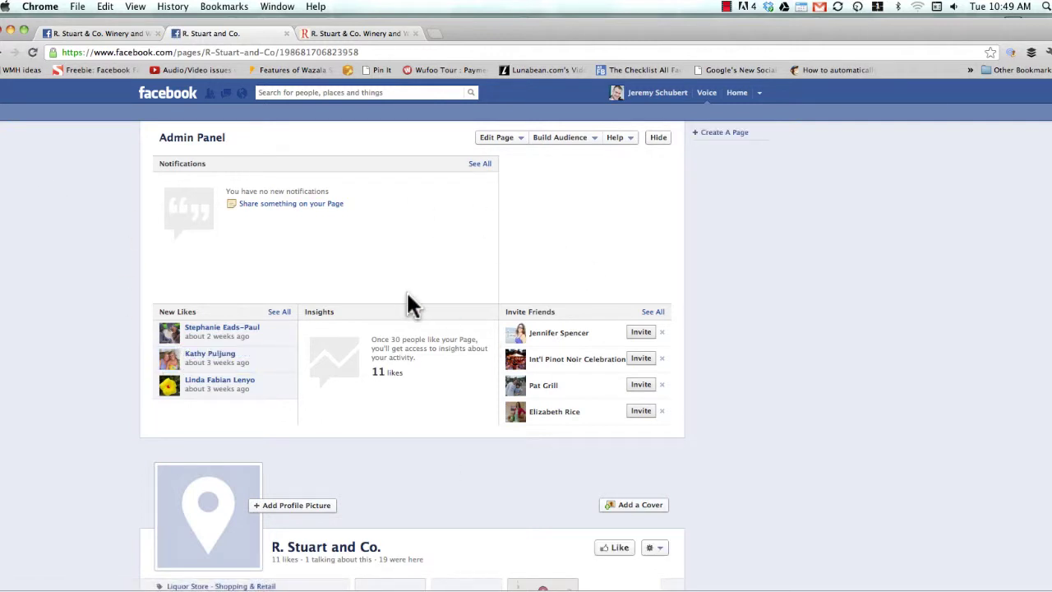
{"action": "scroll", "coordinate": [417, 319], "scroll_direction": "up", "scroll_amount": 2}
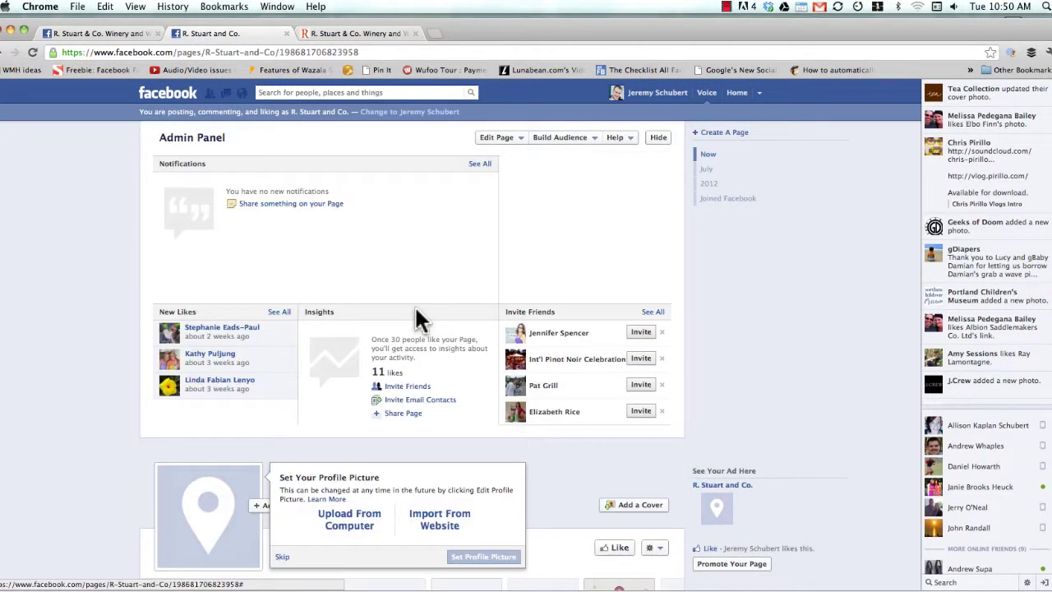
{"action": "left_click", "coordinate": [512, 148]}
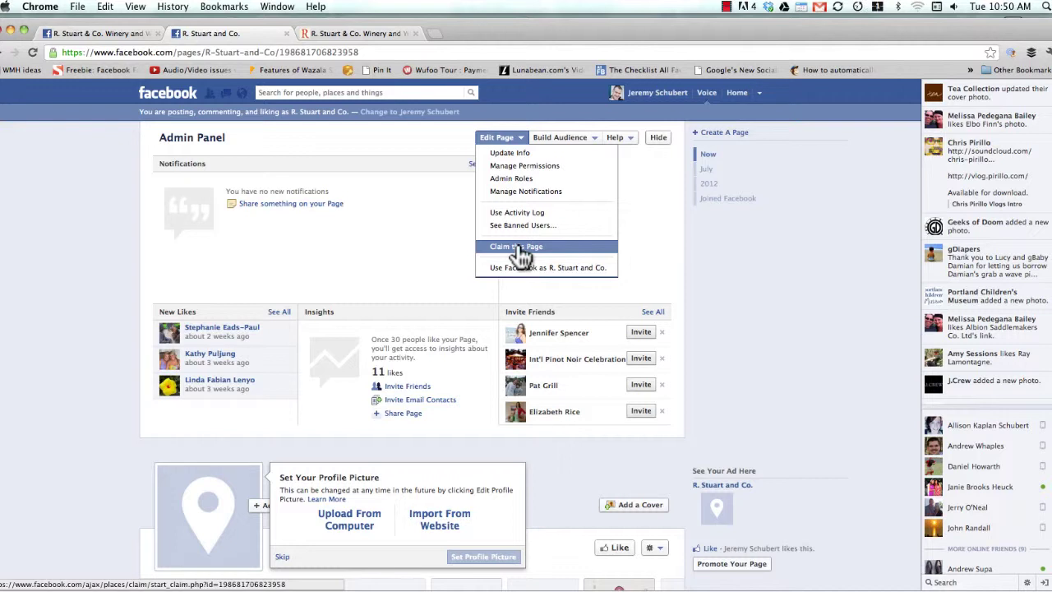
{"action": "left_click", "coordinate": [403, 238]}
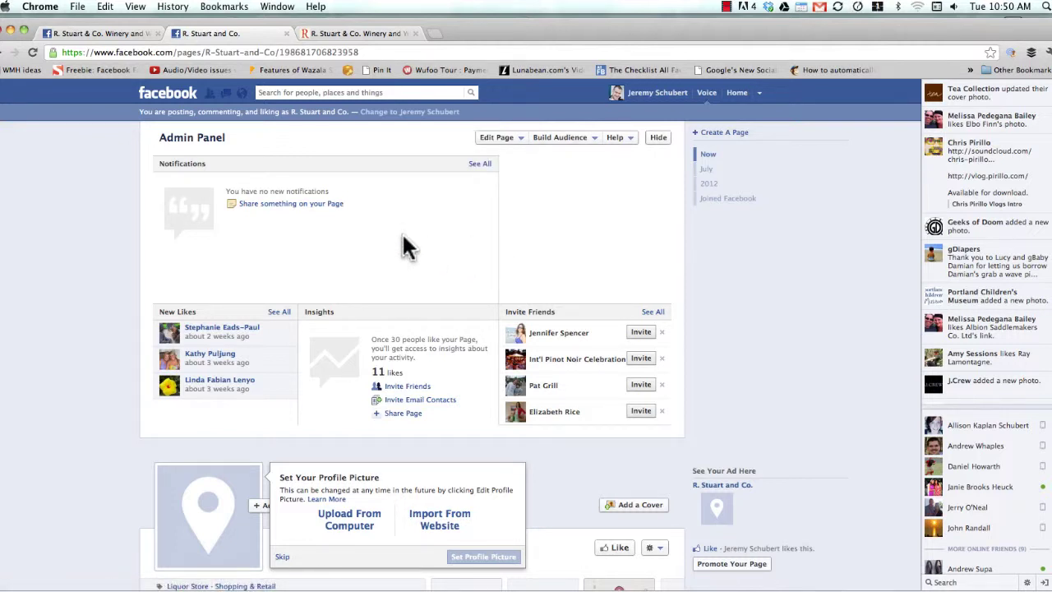
- On the R. Stuart & Co. Winery and Wine Bar tab, choose Edit Page > Update Info
{"action": "left_click", "coordinate": [113, 33]}
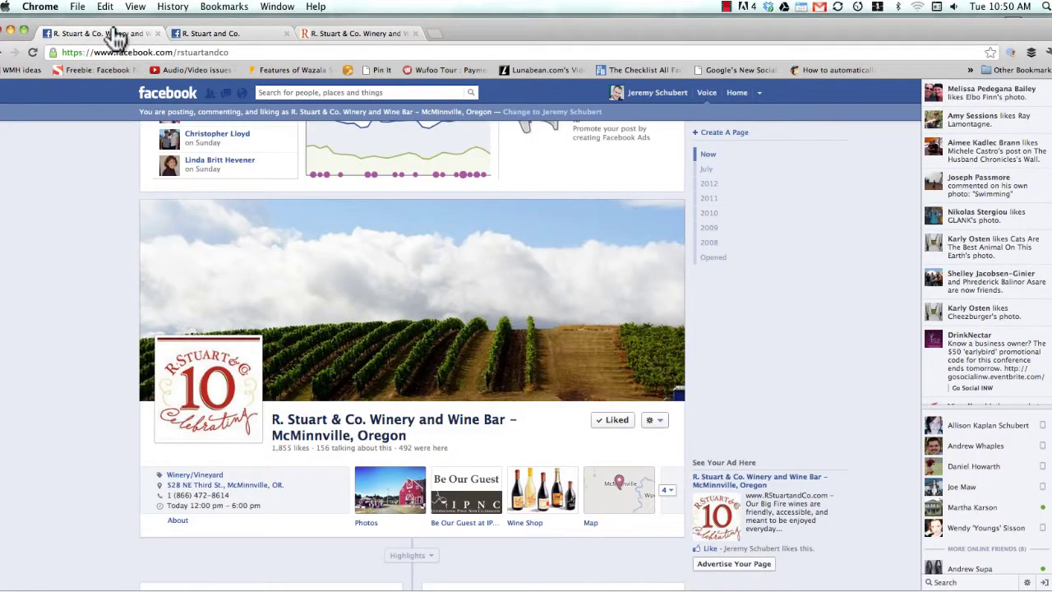
{"action": "scroll", "coordinate": [169, 242], "scroll_direction": "up", "scroll_amount": 2}
{"action": "scroll", "coordinate": [176, 266], "scroll_direction": "down", "scroll_amount": 2}
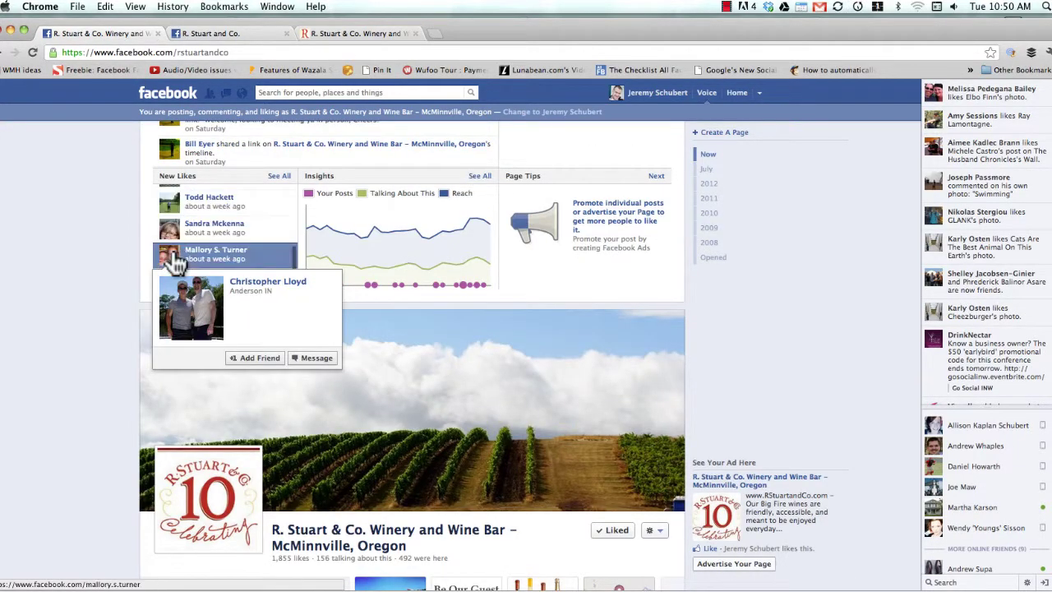
{"action": "scroll", "coordinate": [213, 388], "scroll_direction": "down", "scroll_amount": 5}
{"action": "scroll", "coordinate": [329, 328], "scroll_direction": "up", "scroll_amount": 7}
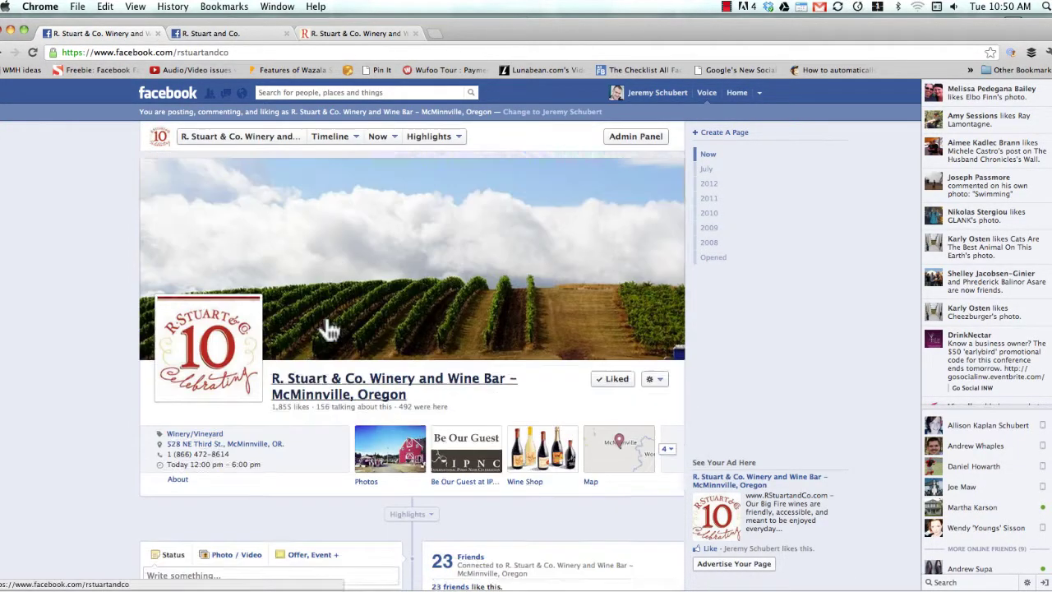
{"action": "left_click", "coordinate": [493, 138]}
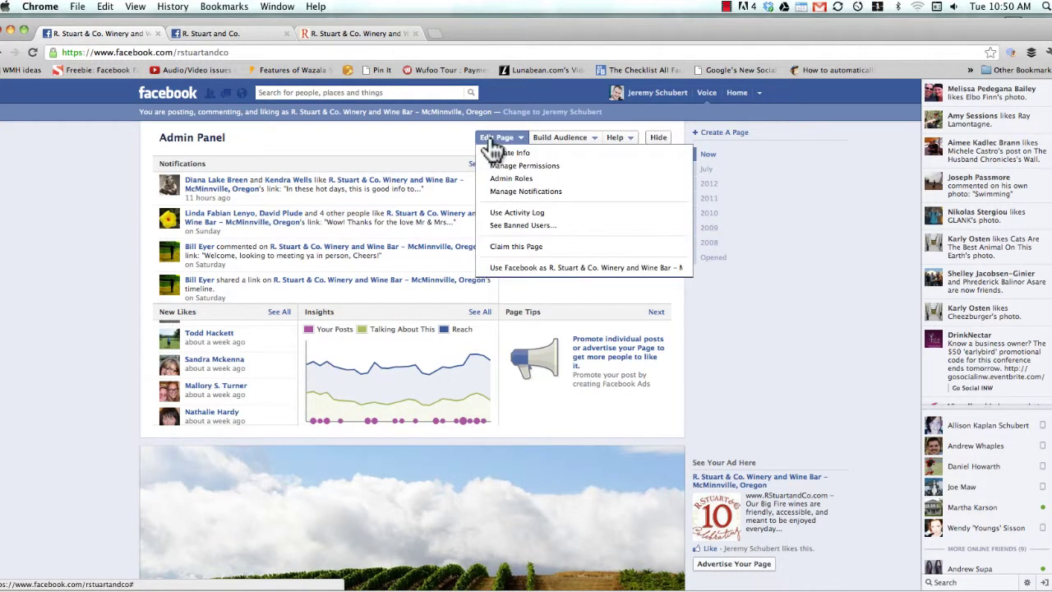
{"action": "left_click", "coordinate": [503, 153]}
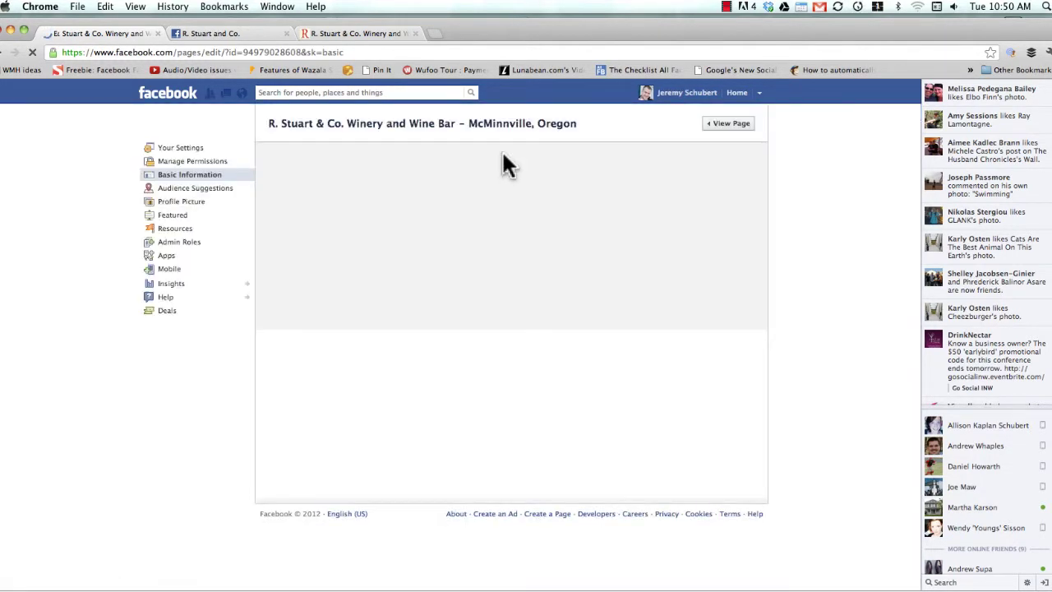
{"action": "left_click", "coordinate": [184, 227]}
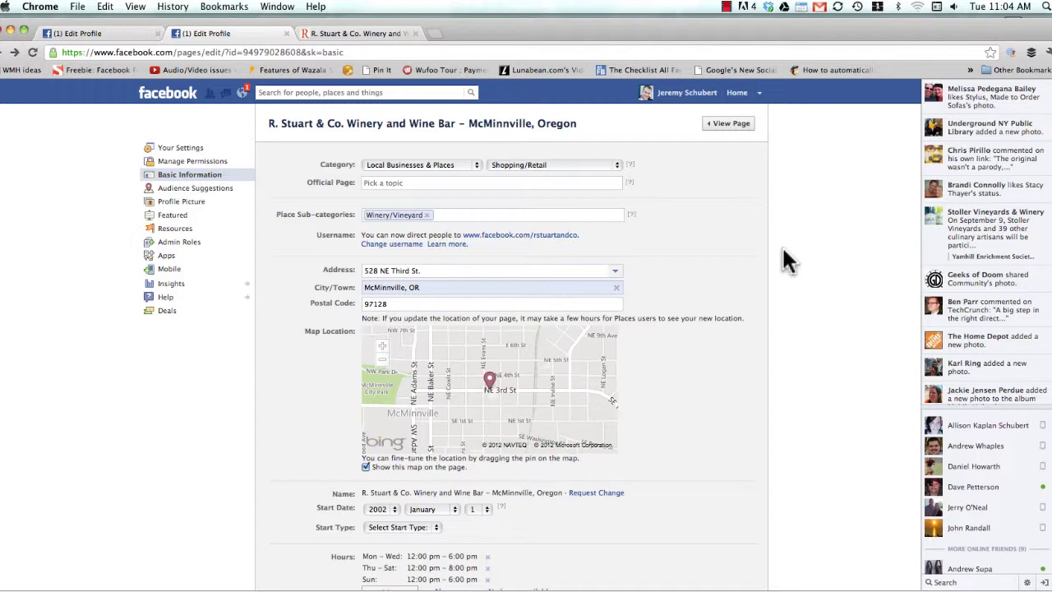
- Search 'vista hills', open Vista Hills Winery, and go to its Manage Permissions settings
{"action": "left_click", "coordinate": [342, 93]}
{"action": "type", "text": "vista hills"}
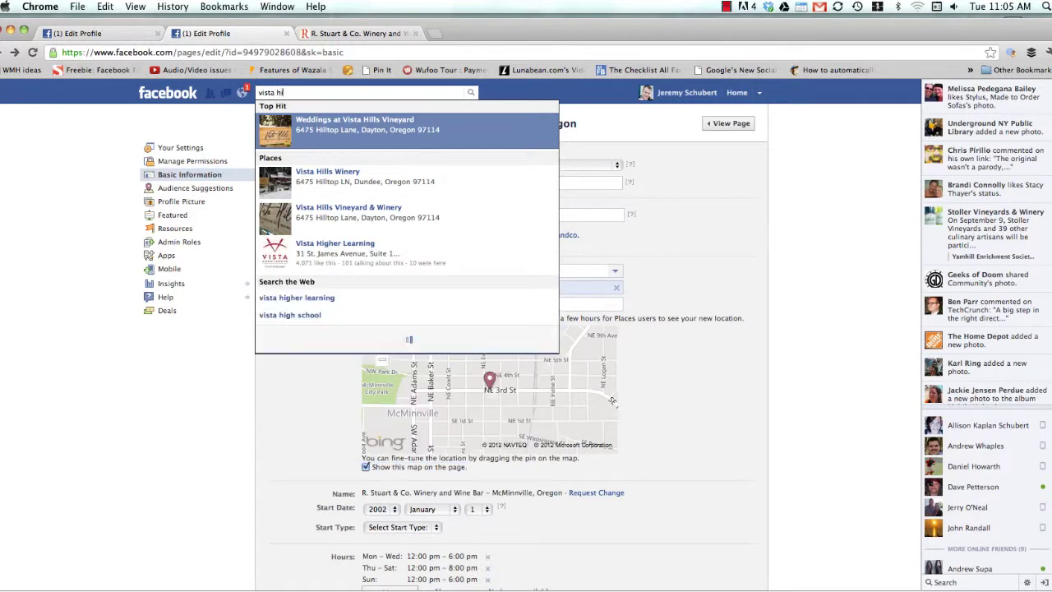
{"action": "left_click", "coordinate": [359, 190]}
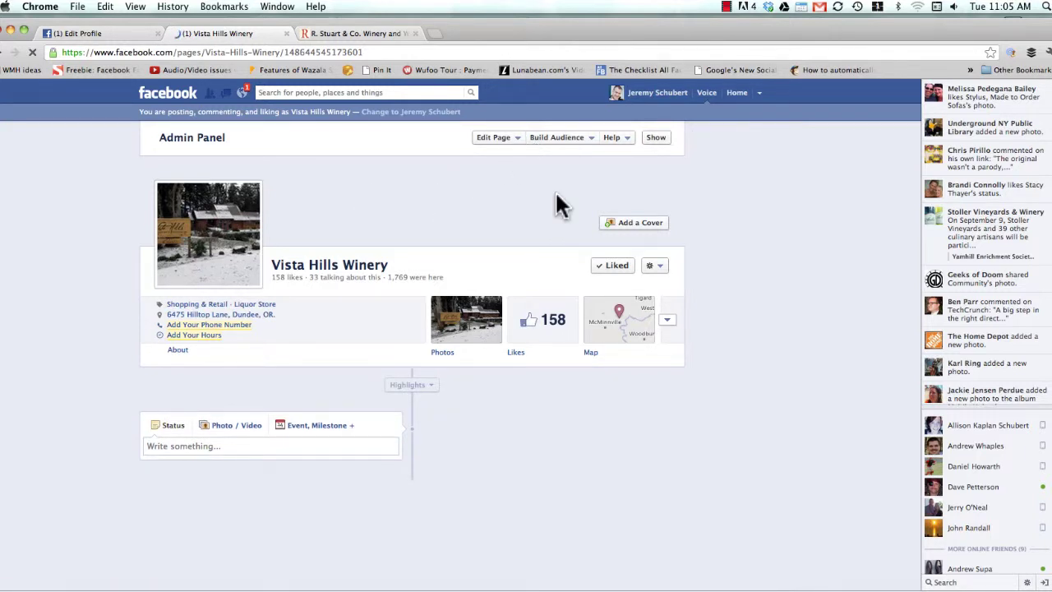
{"action": "left_click", "coordinate": [503, 138]}
{"action": "left_click", "coordinate": [516, 155]}
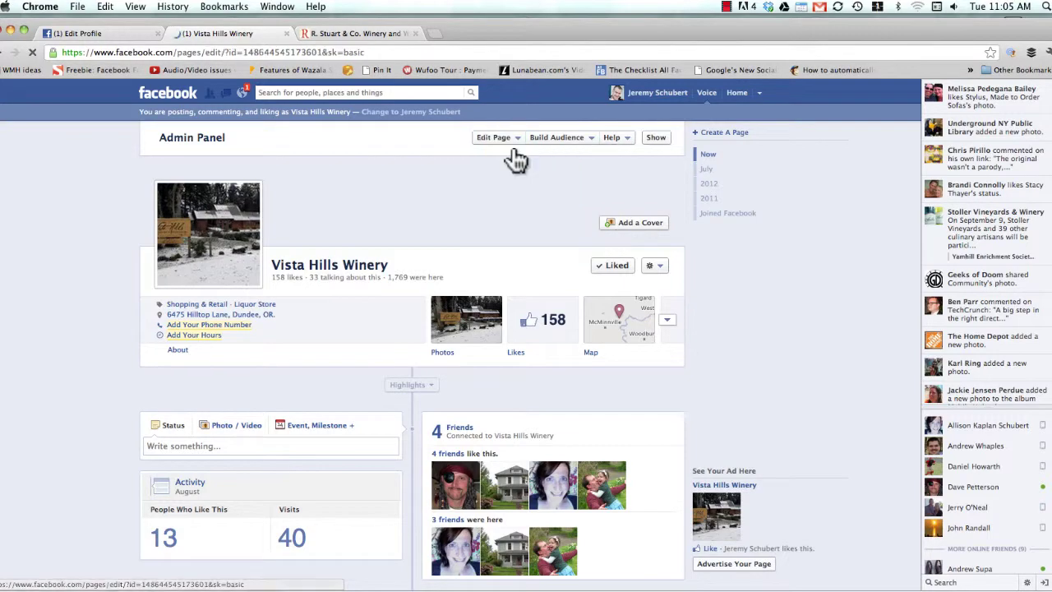
{"action": "left_click", "coordinate": [191, 161]}
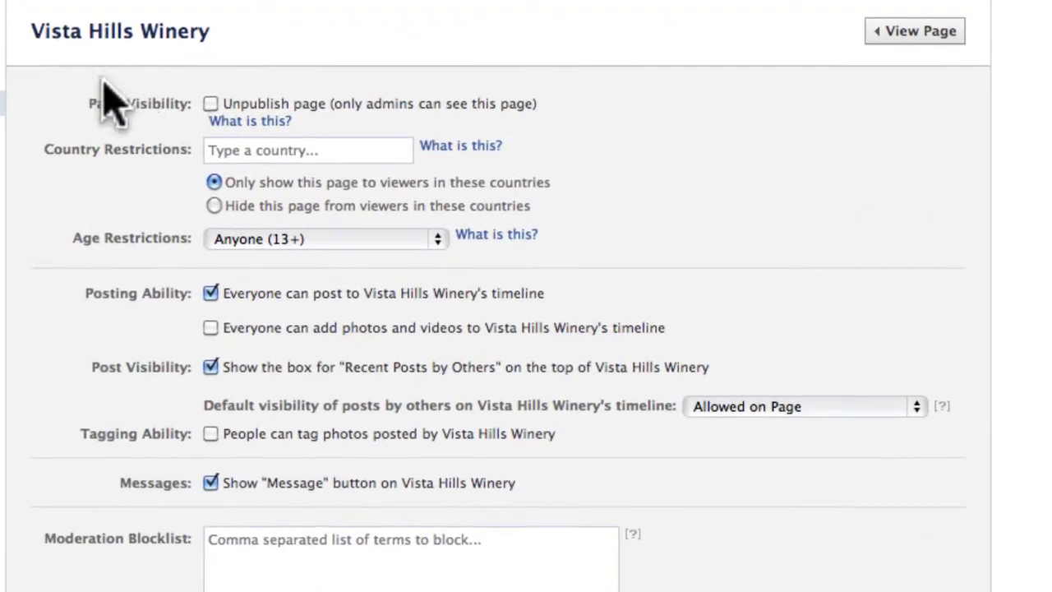
- Tick 'Unpublish page' under Page Visibility and scroll down to Save Changes
{"action": "left_click", "coordinate": [210, 103]}
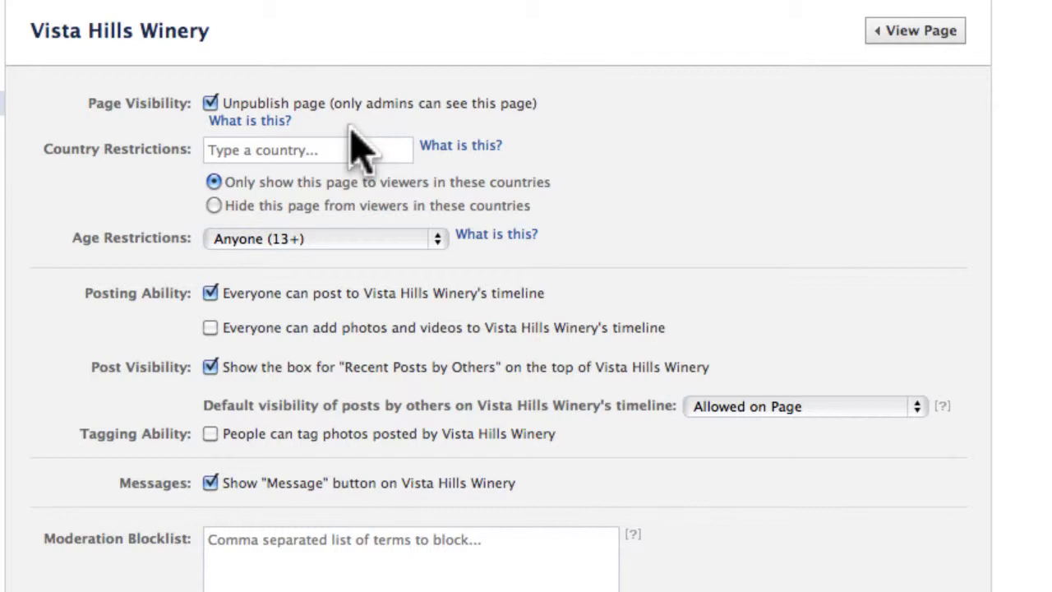
{"action": "scroll", "coordinate": [362, 150], "scroll_direction": "down", "scroll_amount": 5}
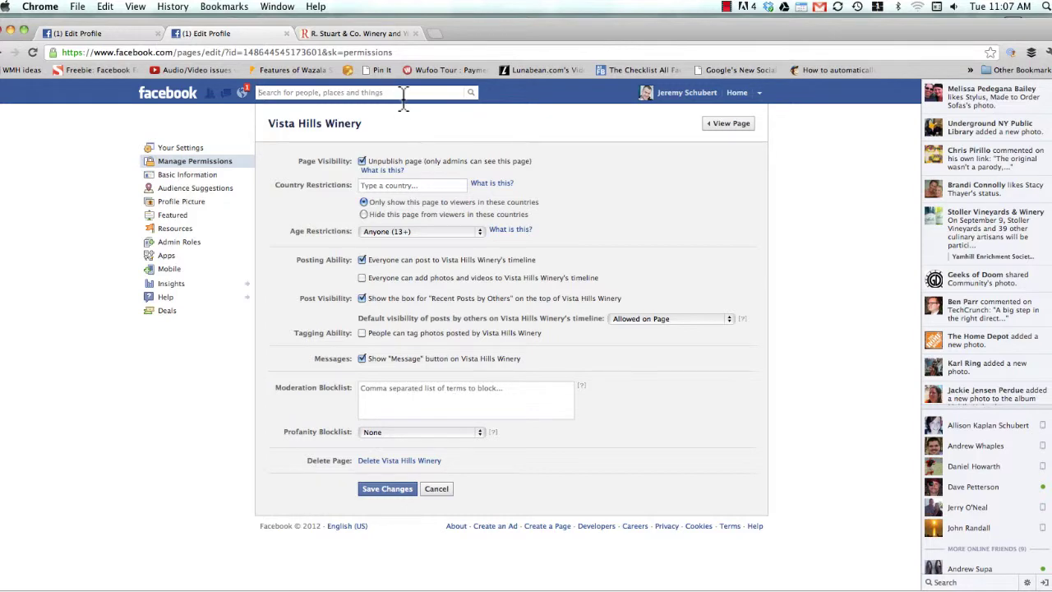
- Search 'sokol blosser', open the Sokol Blosser Winery top hit, and confirm leaving the settings page
{"action": "left_click", "coordinate": [362, 93]}
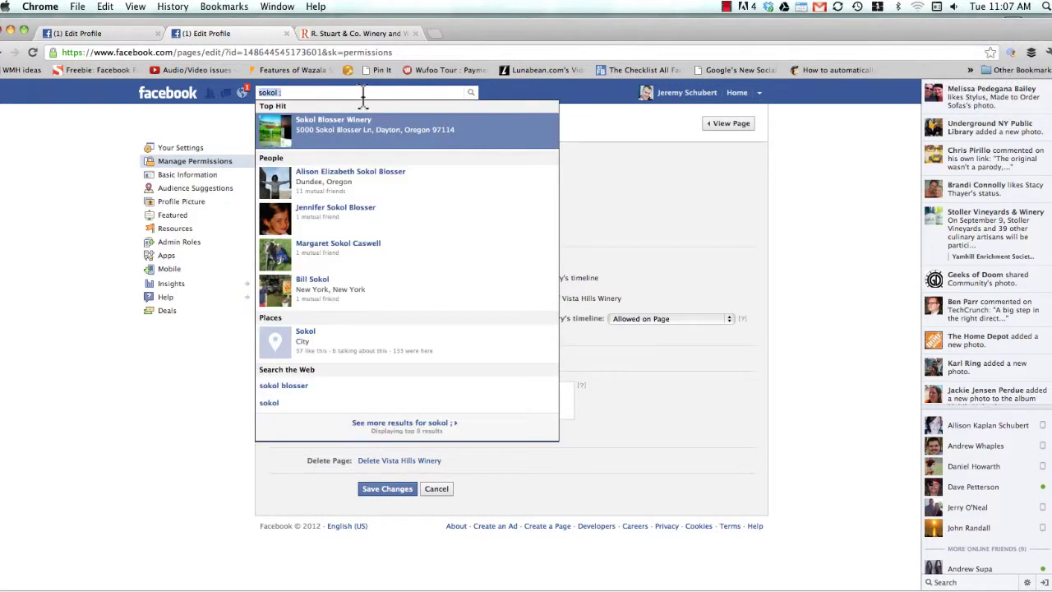
{"action": "type", "text": "sokol blosser"}
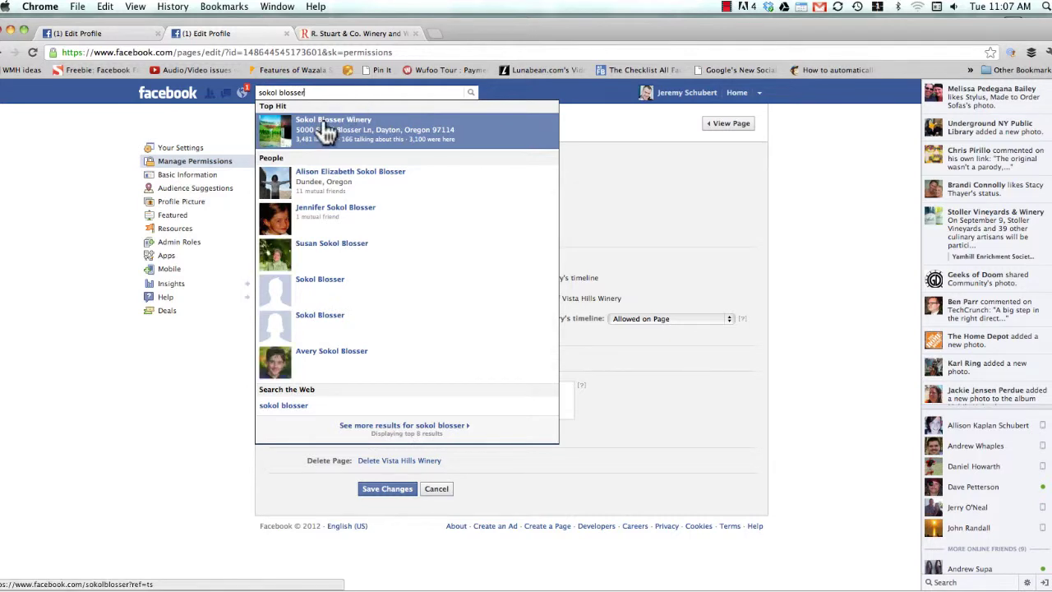
{"action": "left_click", "coordinate": [326, 125]}
{"action": "left_click", "coordinate": [511, 221]}
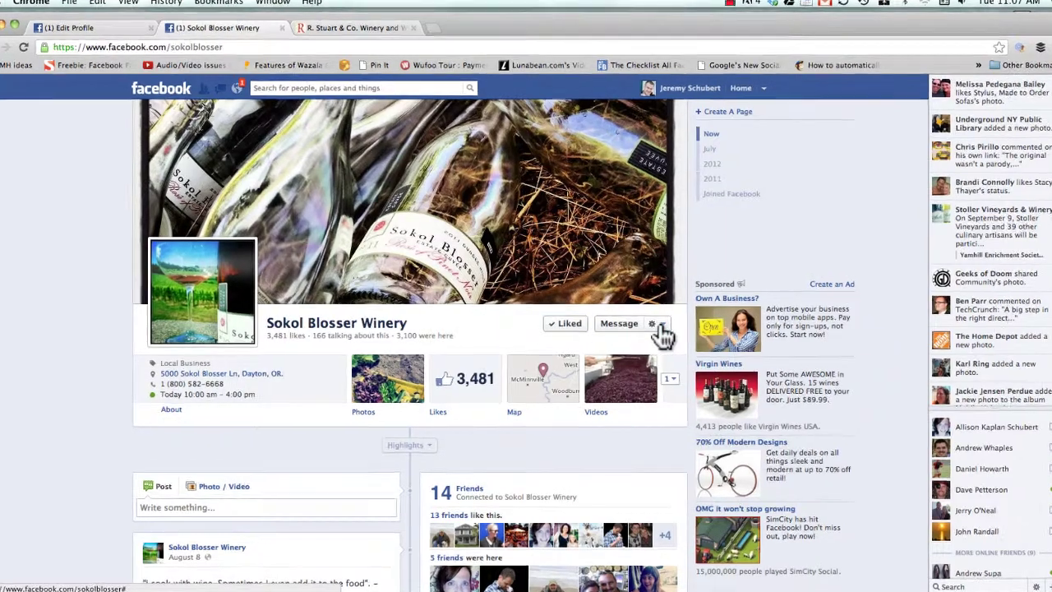
- Report the page as 'Duplicate of another Place', entering 'sokol' and picking Sokol Blosser Winery, Dundee, Oregon
{"action": "left_click", "coordinate": [657, 323]}
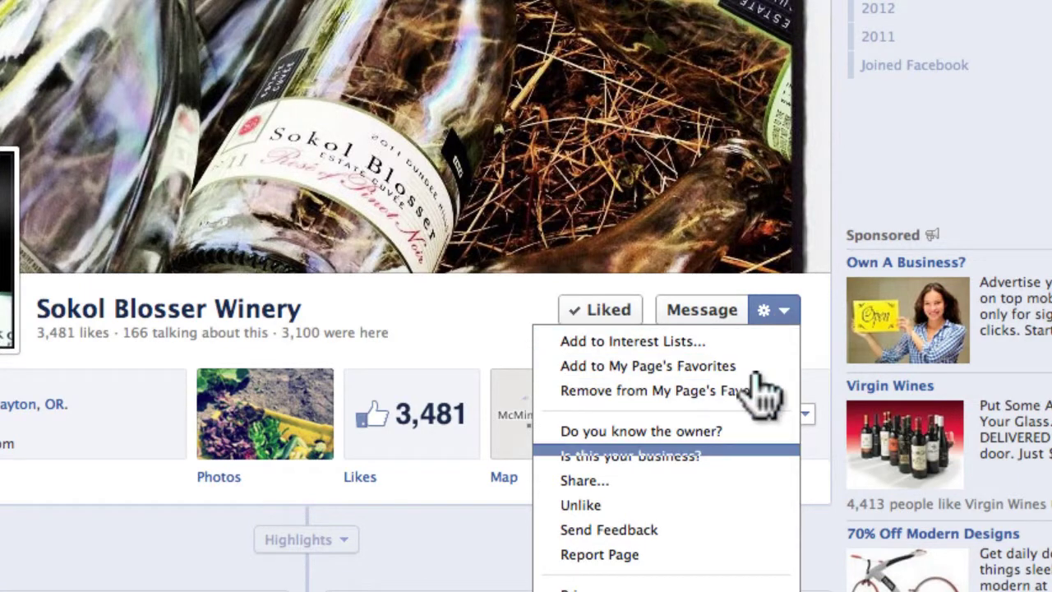
{"action": "left_click", "coordinate": [707, 552]}
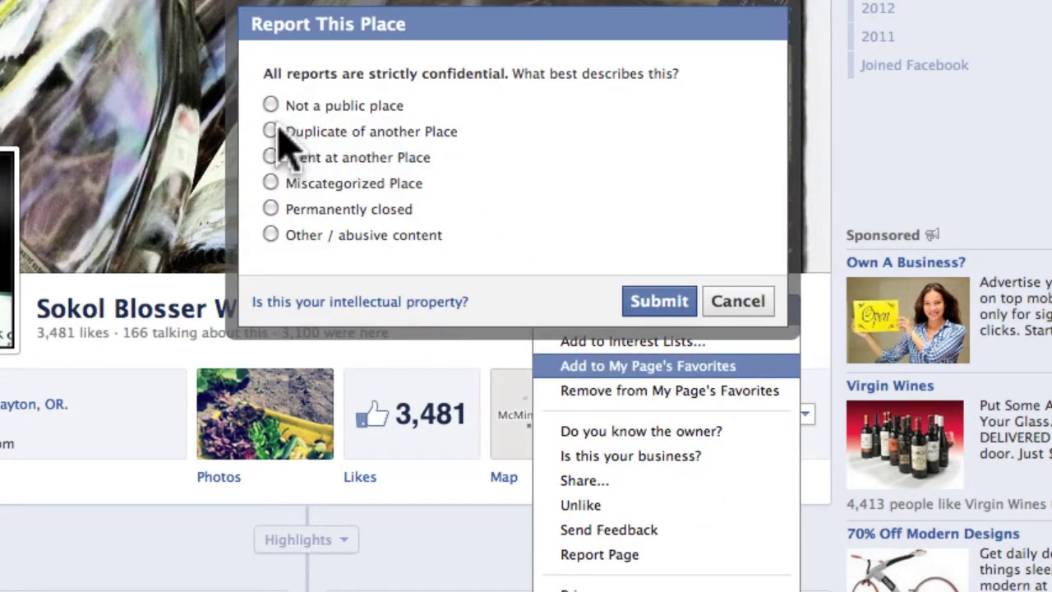
{"action": "left_click", "coordinate": [273, 132]}
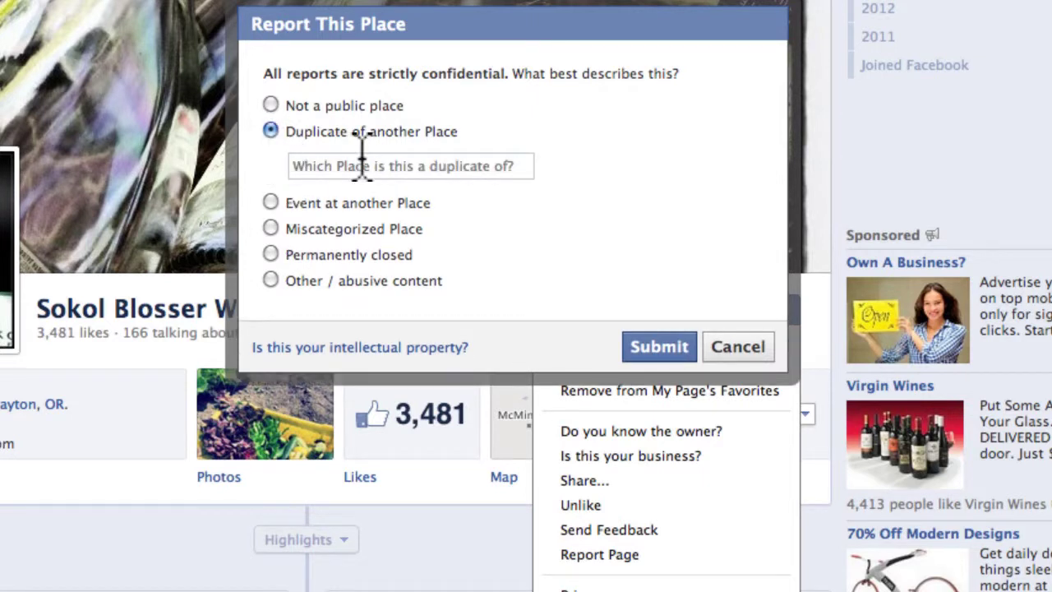
{"action": "type", "text": "sokol"}
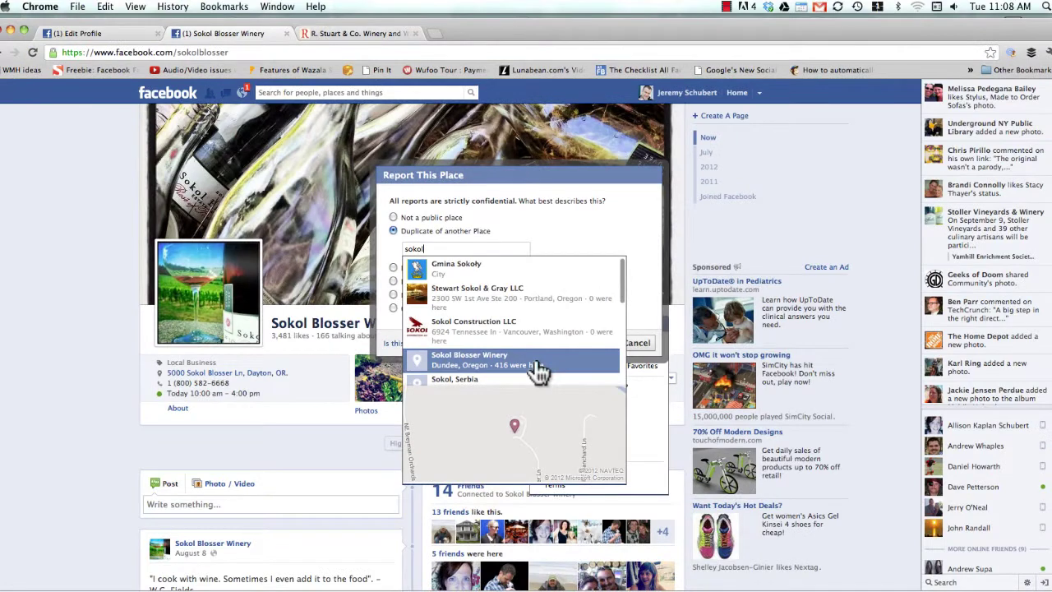
{"action": "left_click", "coordinate": [579, 246]}
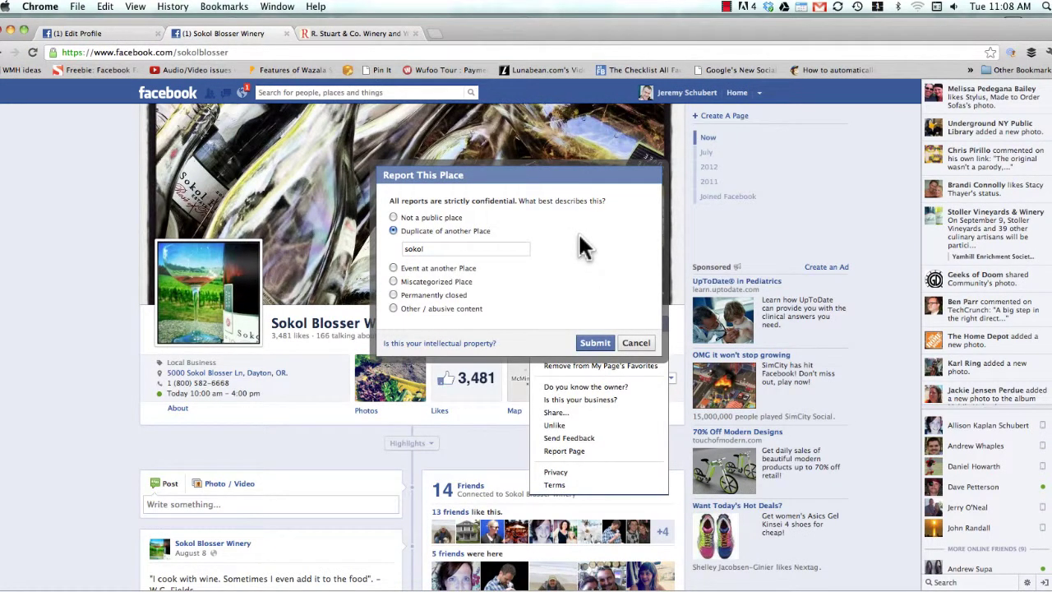